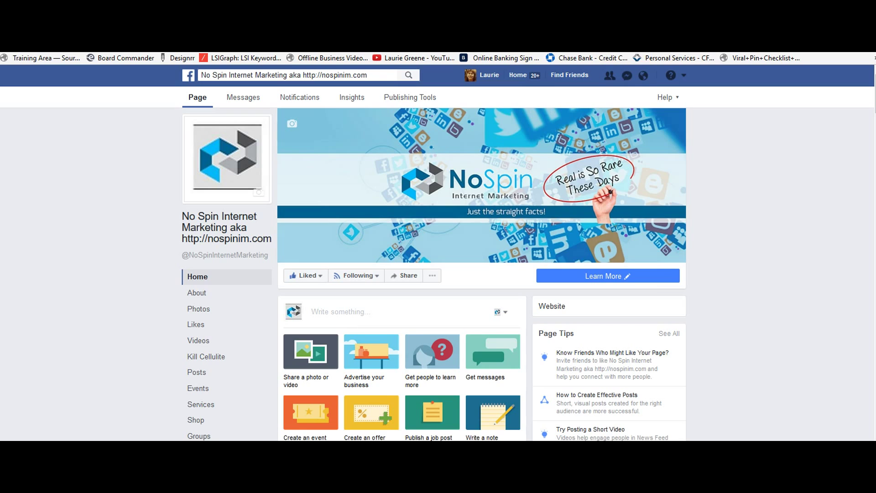
click(602, 276)
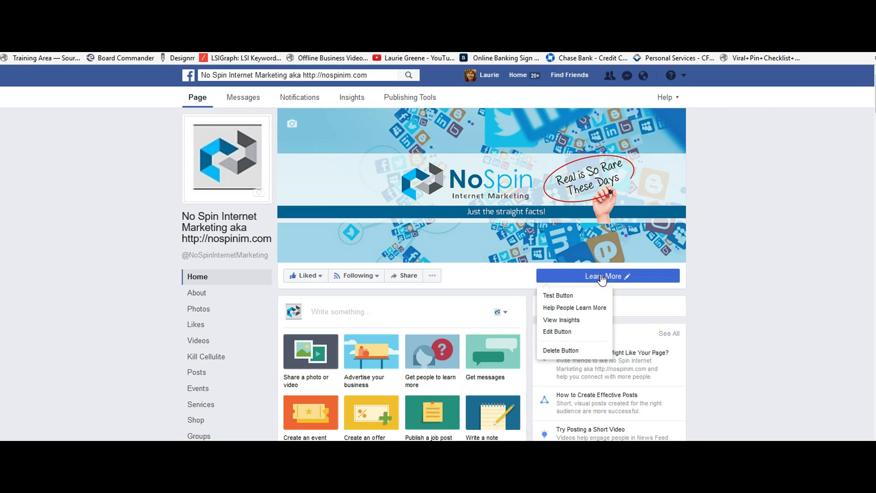
click(648, 173)
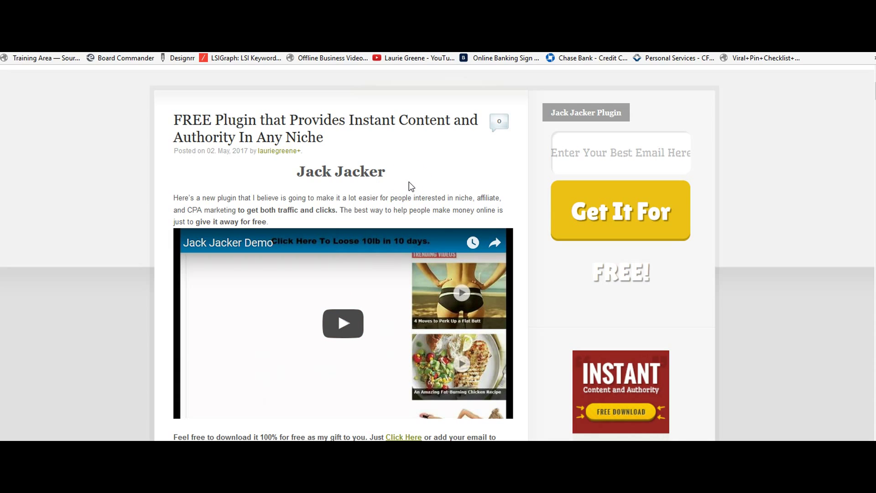
click(567, 146)
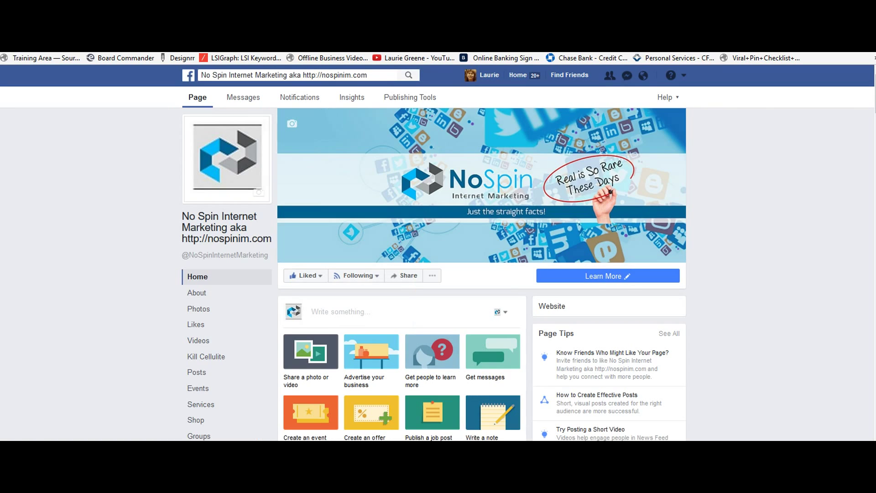
click(614, 277)
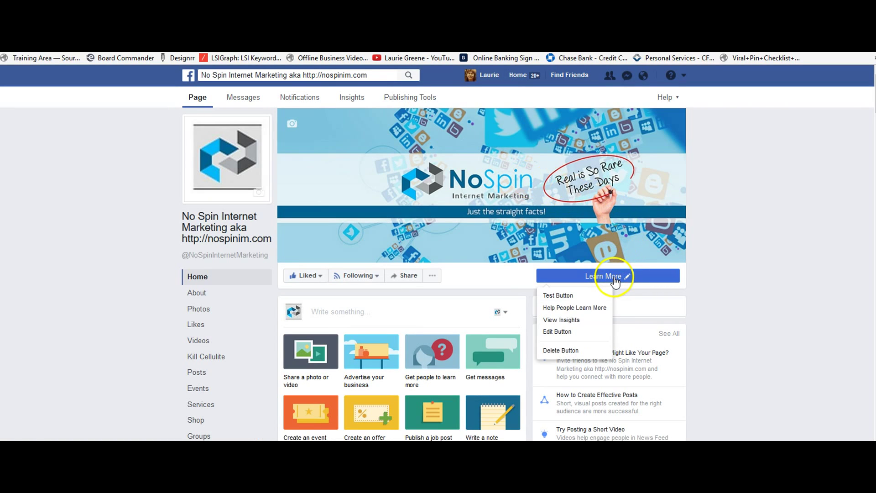
click(614, 276)
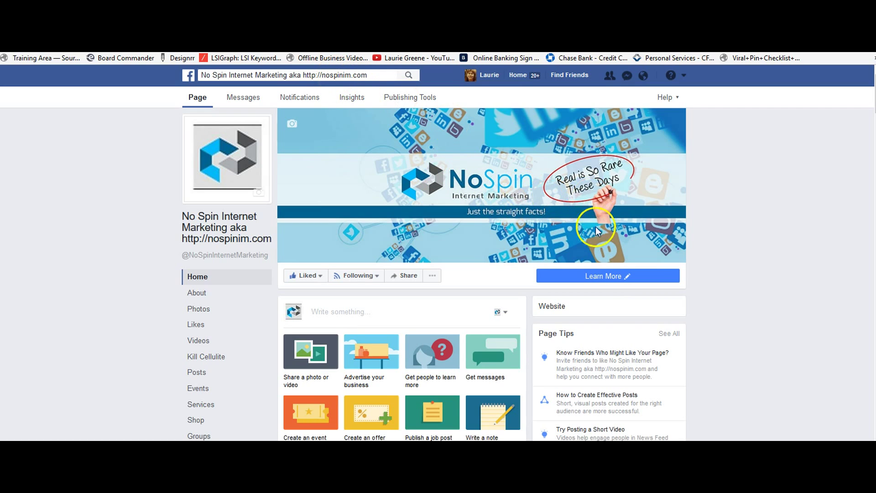
click(601, 277)
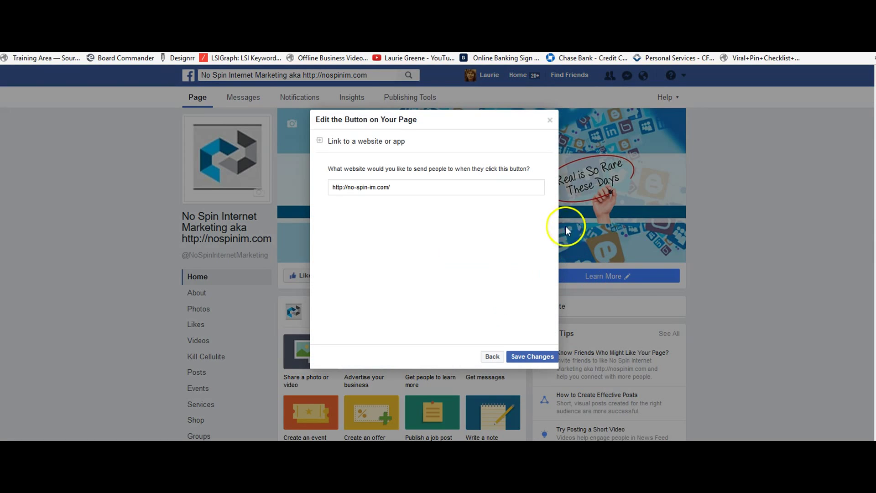
click(528, 355)
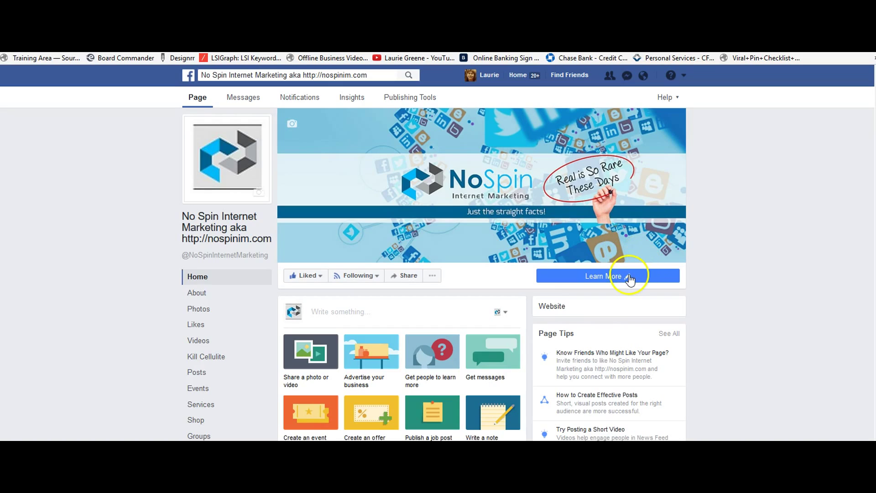
click(628, 276)
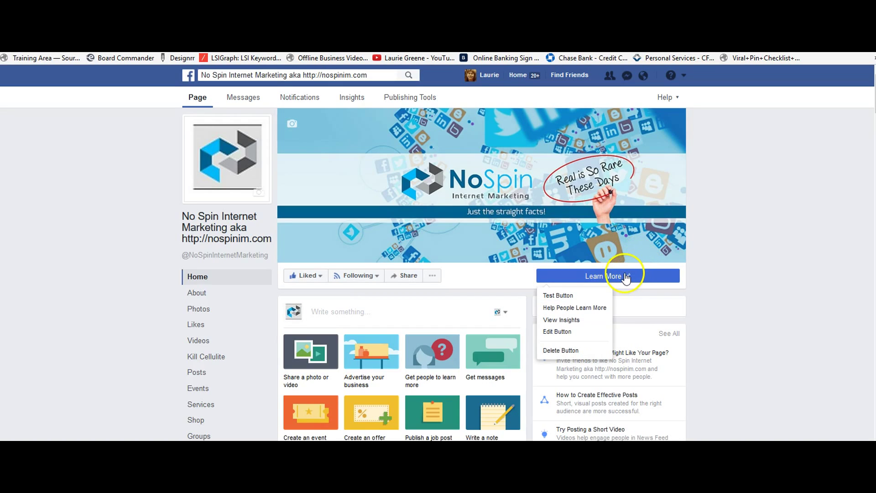
- Test the Learn More button to open the No Spin Internet Marketing blog and browse the Jack Jacker post
click(563, 296)
click(520, 192)
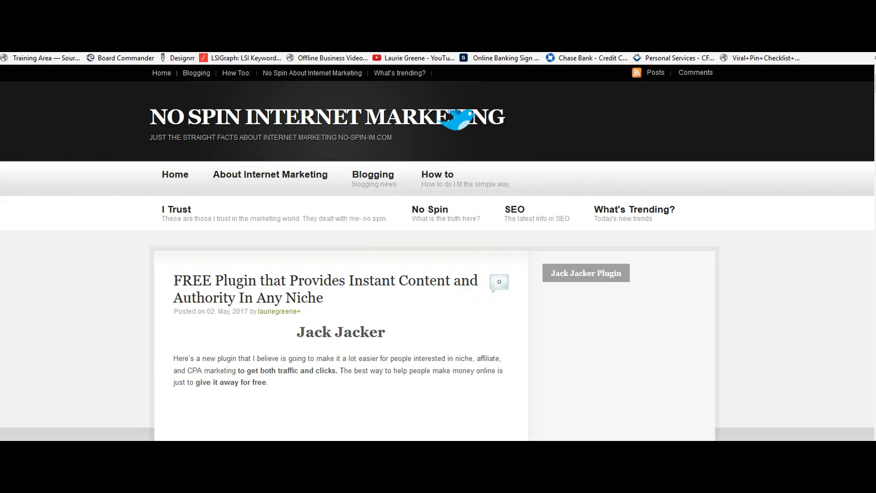
scroll(620, 153, down, 4)
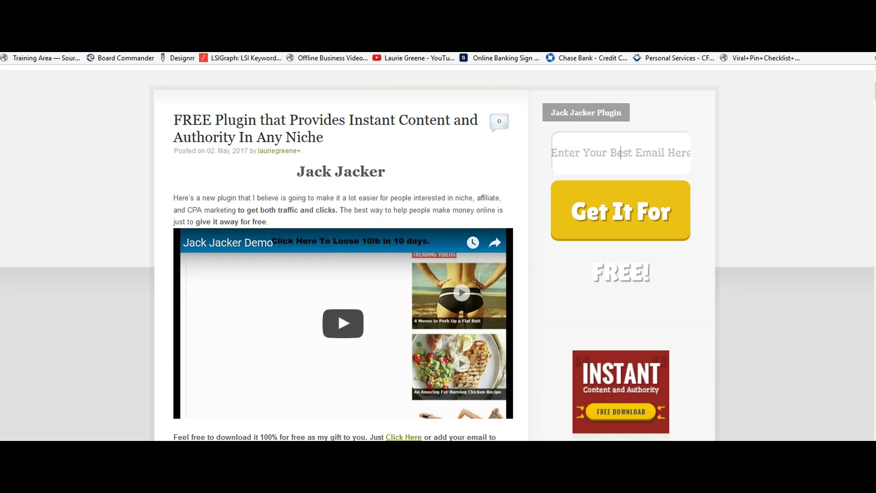
scroll(621, 153, up, 4)
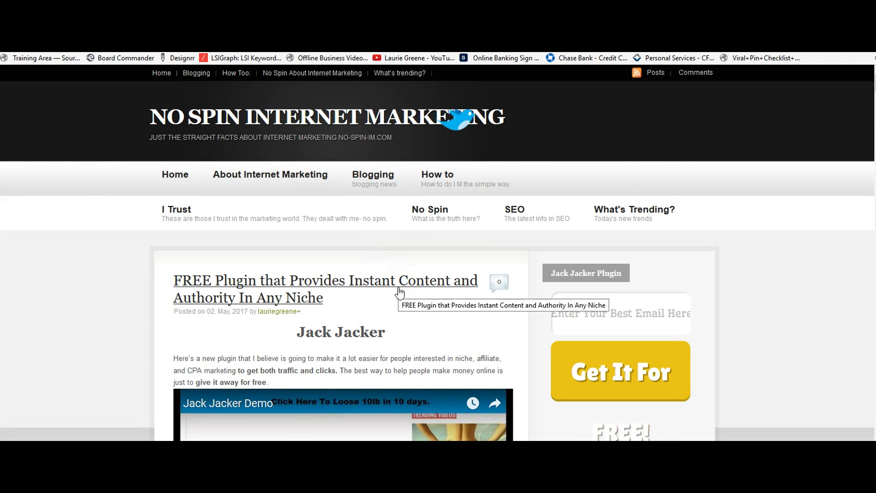
click(357, 350)
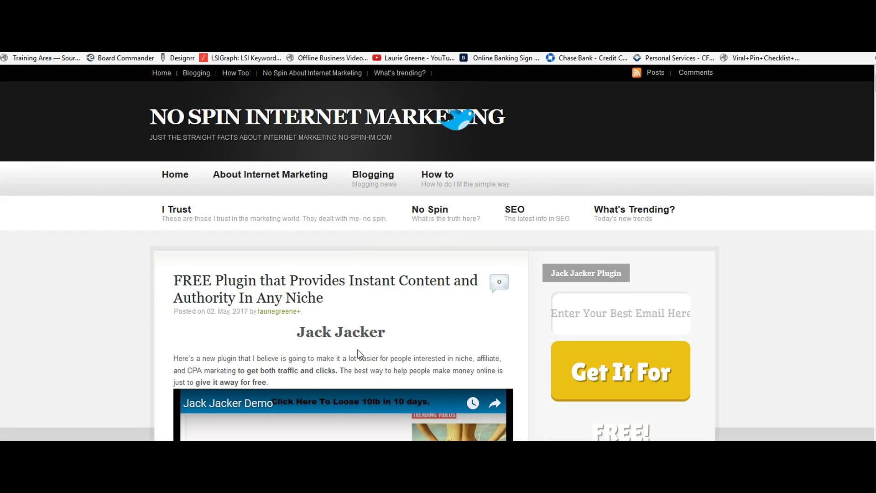
click(358, 346)
- Open the Jack Jacker plugin page from the WordPress dashboard sidebar
click(437, 314)
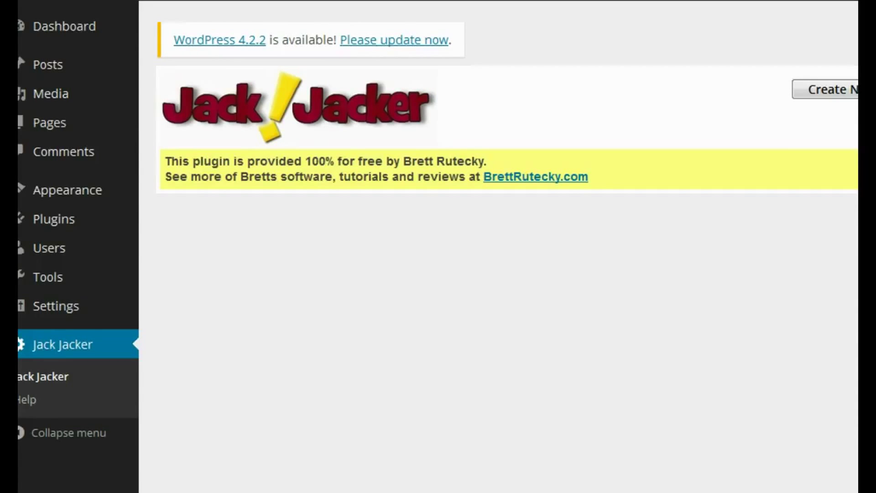
- Add a new page titled 'How To Loose Weight' and publish it
mouse_move(54, 128)
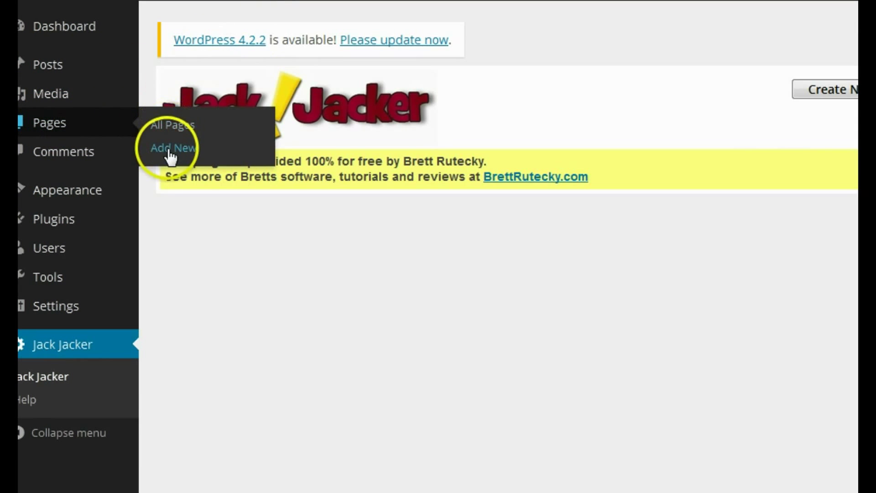
click(168, 151)
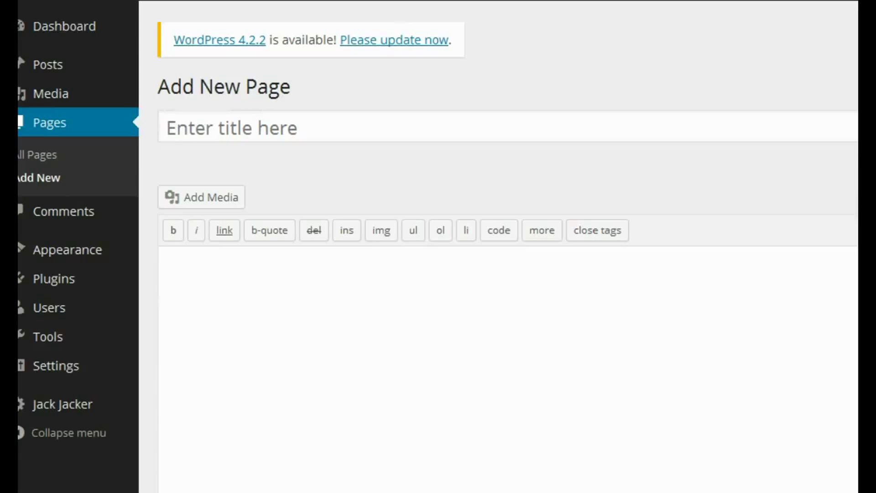
click(386, 127)
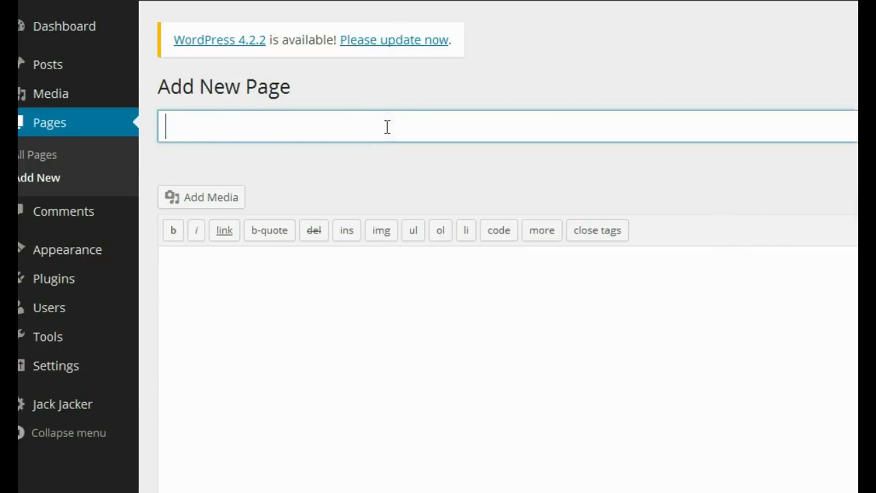
text(How Too)
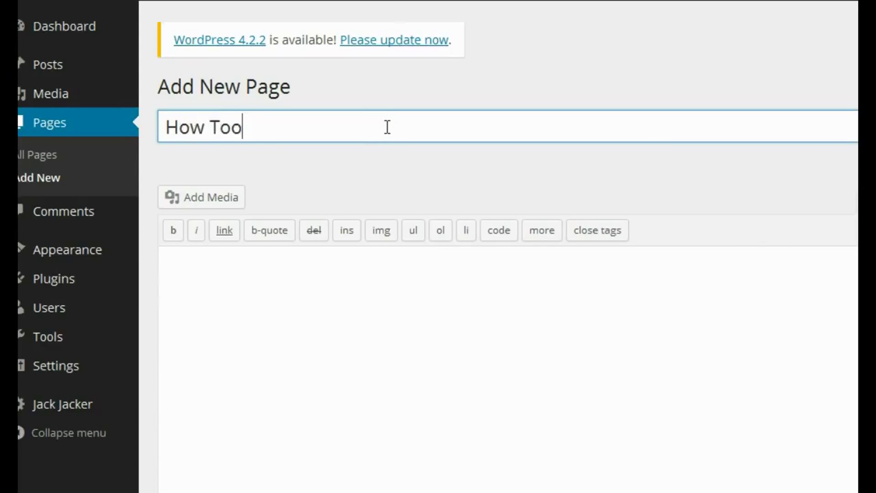
key(BackSpace)
text(Loose W)
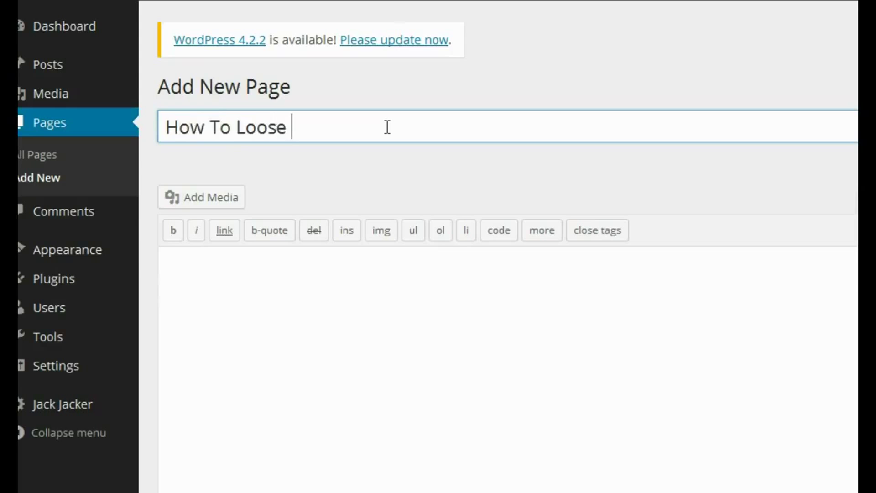
text(eight)
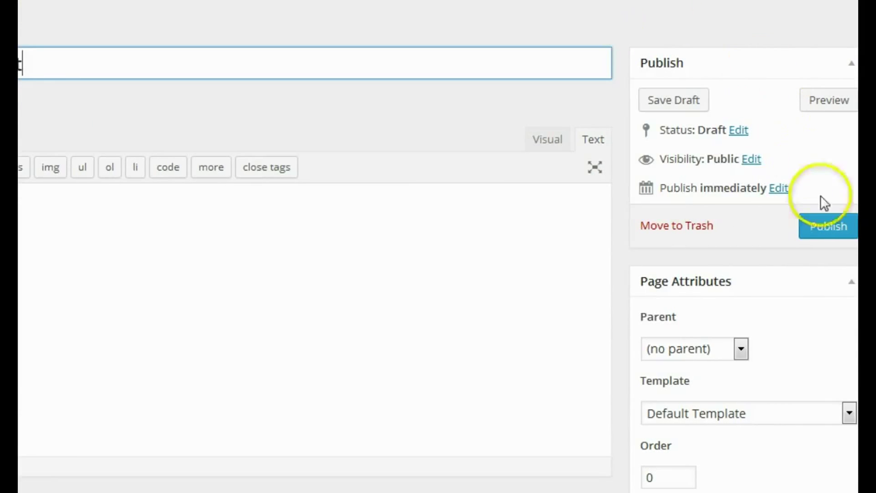
click(827, 228)
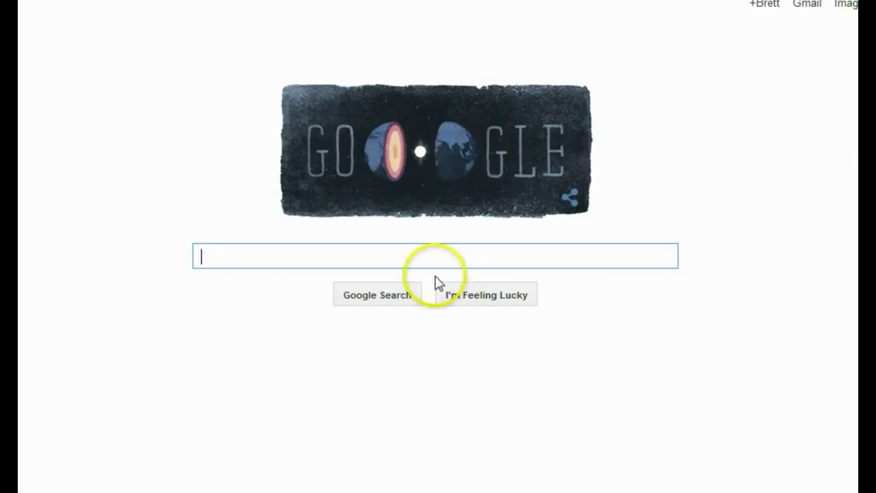
- Find Health's '16 Ways to Lose Weight Fast' article via Google and copy its URL
click(426, 259)
text(a)
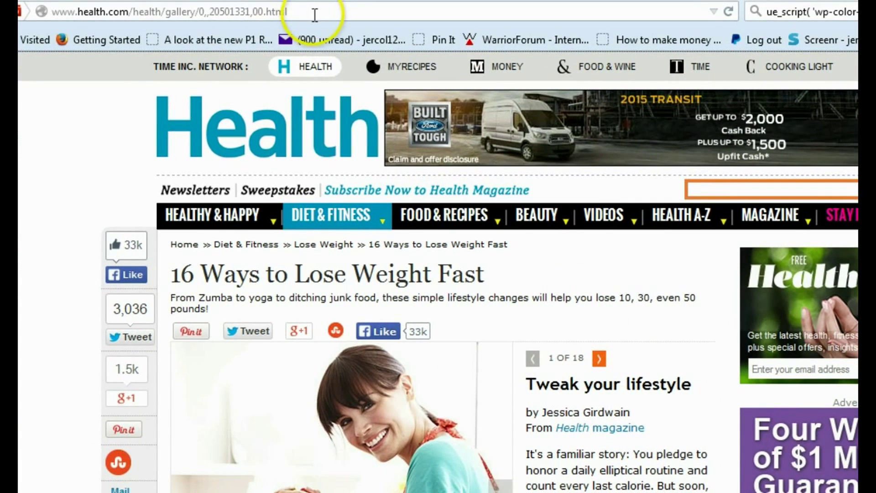
click(314, 14)
right_click(315, 14)
click(352, 70)
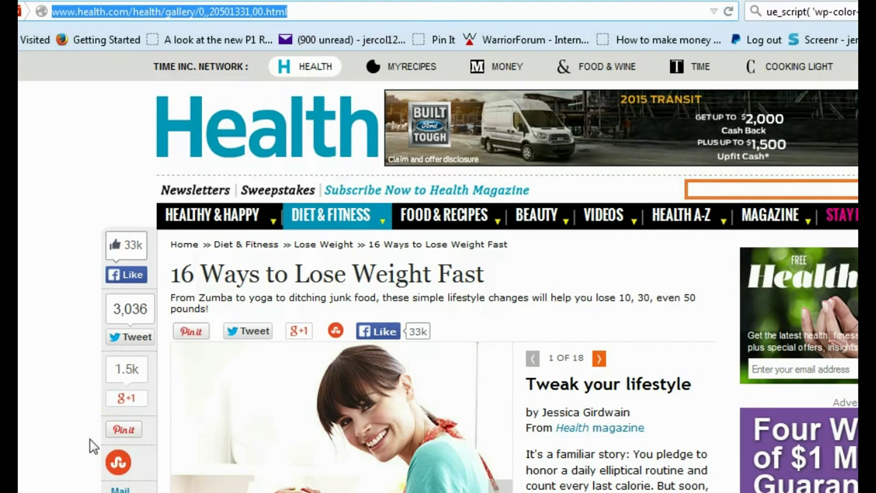
click(96, 451)
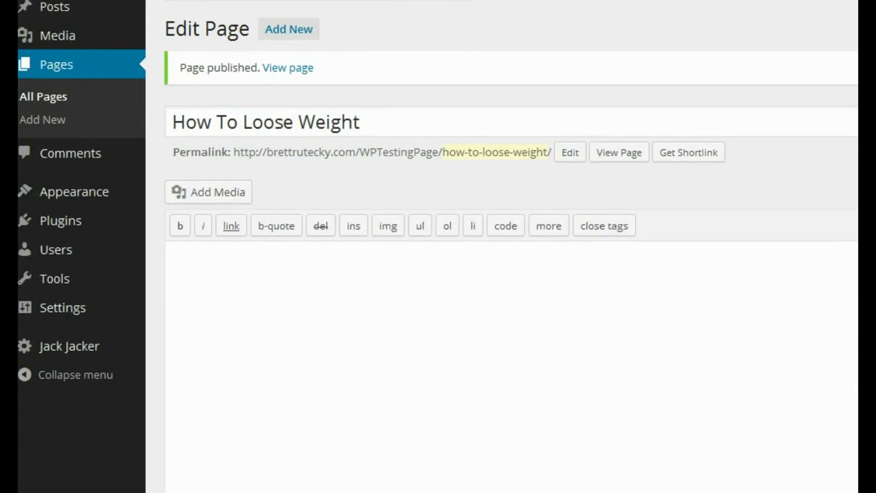
- Start a new jack in Jack Jacker targeting the How To Loose Weight page
mouse_move(91, 353)
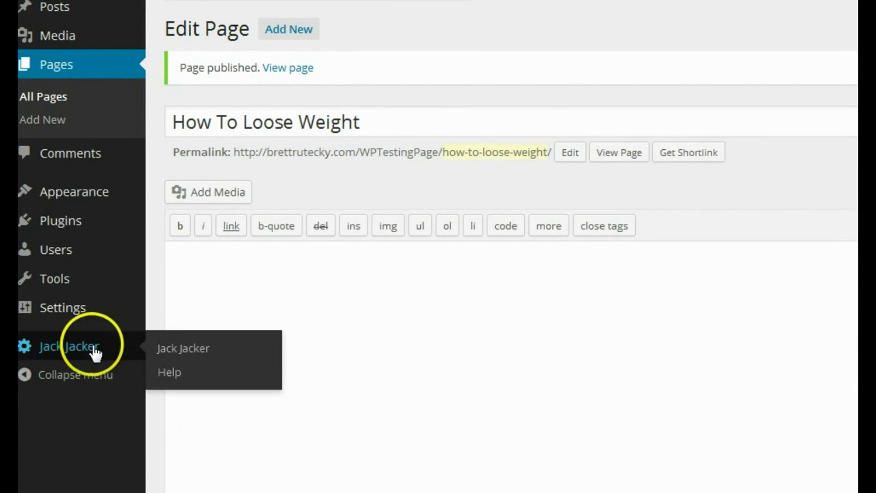
click(174, 354)
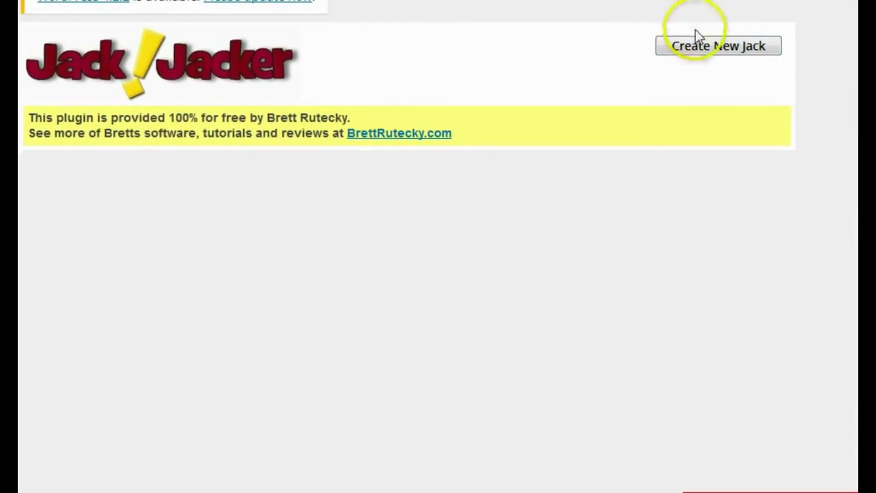
click(715, 44)
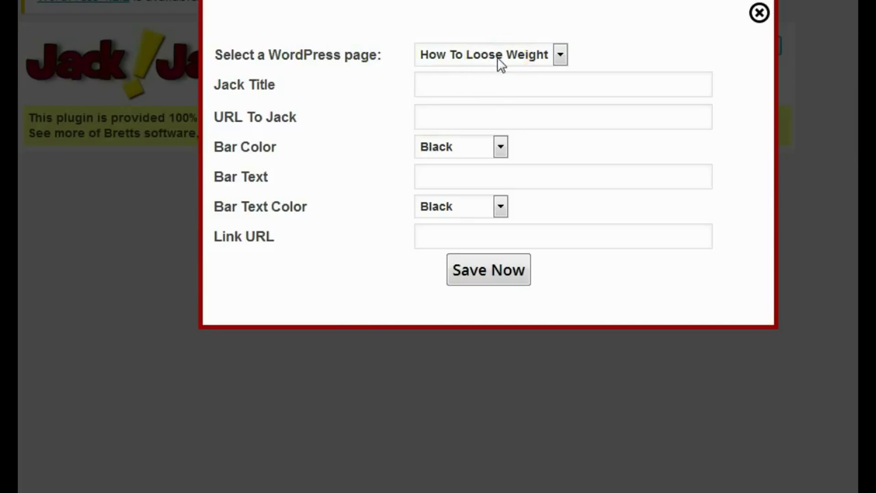
click(559, 54)
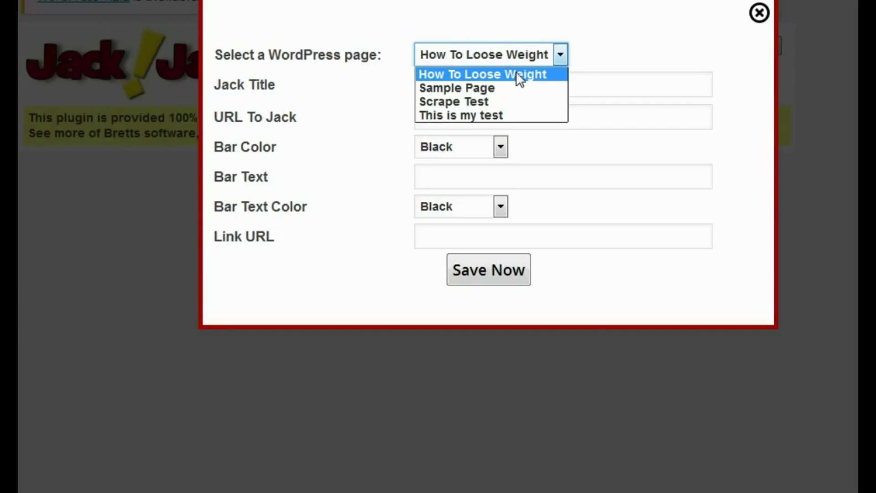
click(515, 73)
click(639, 32)
click(544, 55)
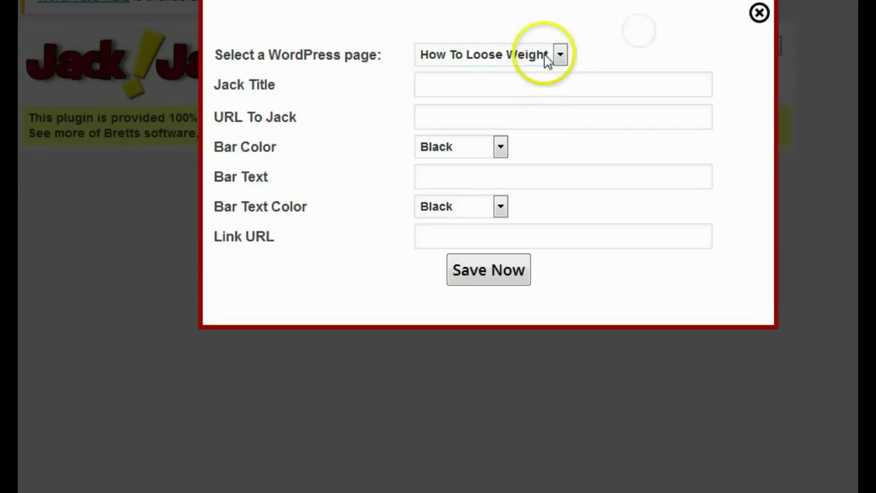
- Title the jack 'Bretts Test', paste the Health article URL, and set Bar Color to Blue
click(468, 79)
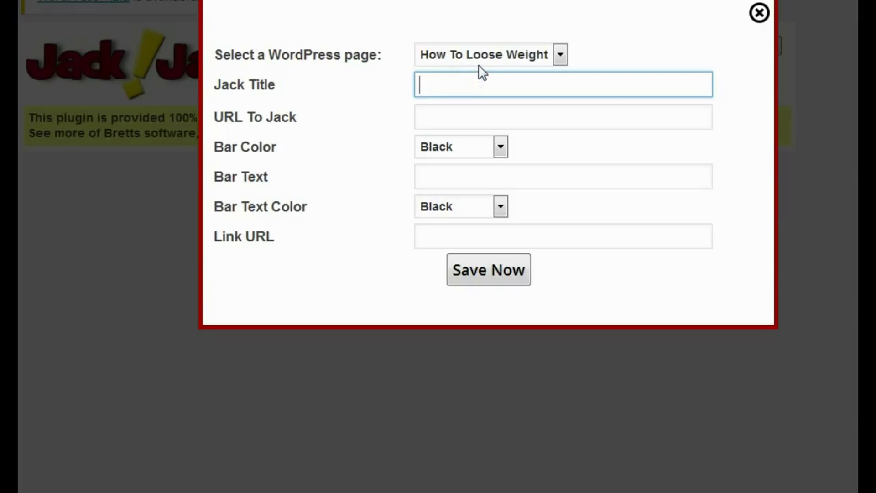
text(Bretts Test)
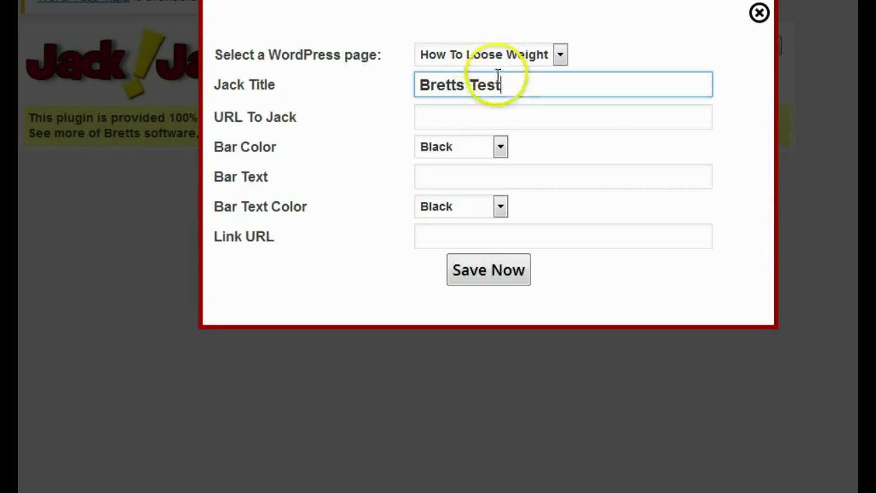
click(468, 116)
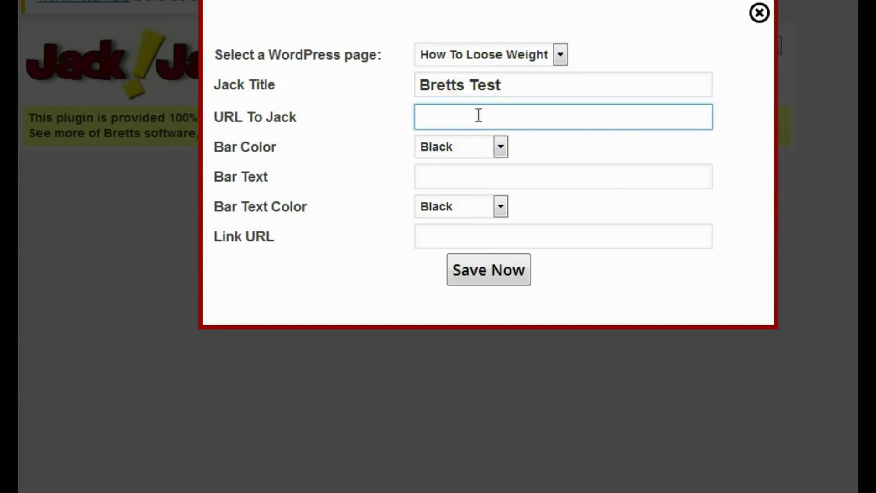
right_click(477, 116)
click(519, 190)
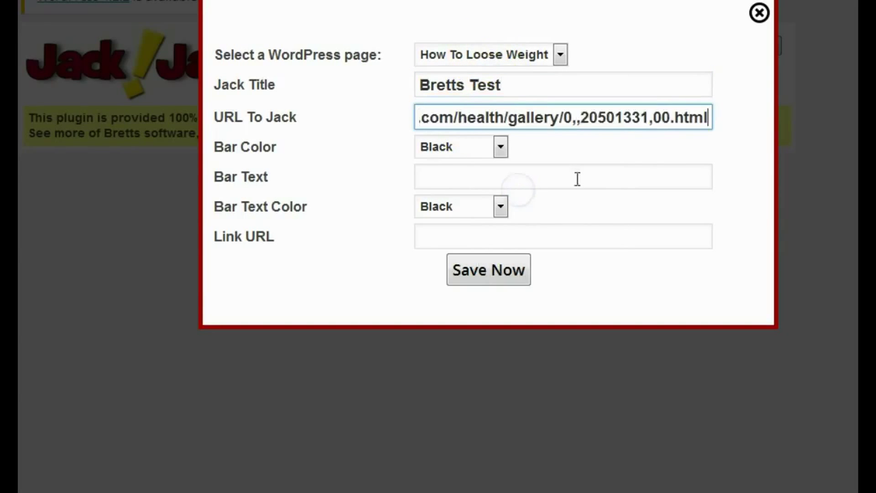
click(500, 148)
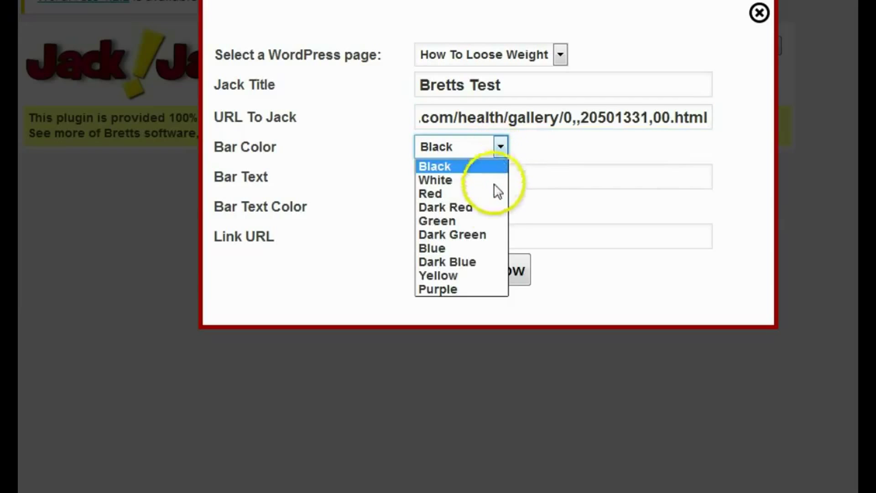
click(486, 251)
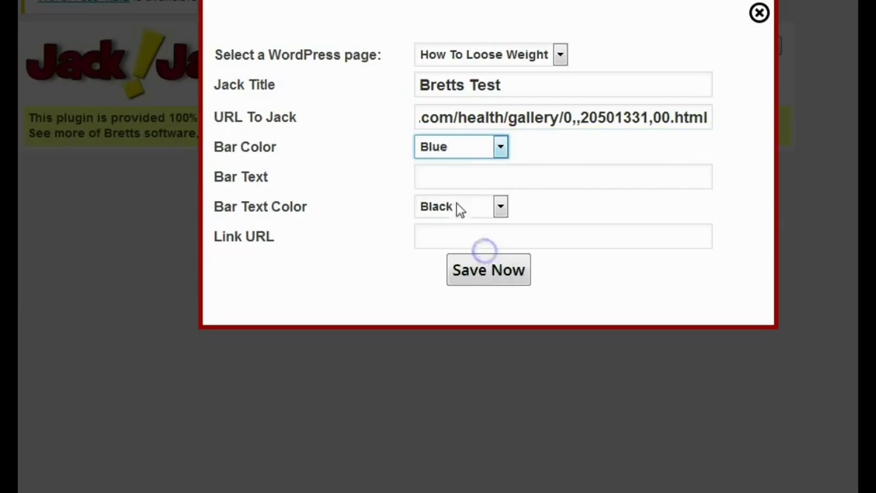
click(446, 177)
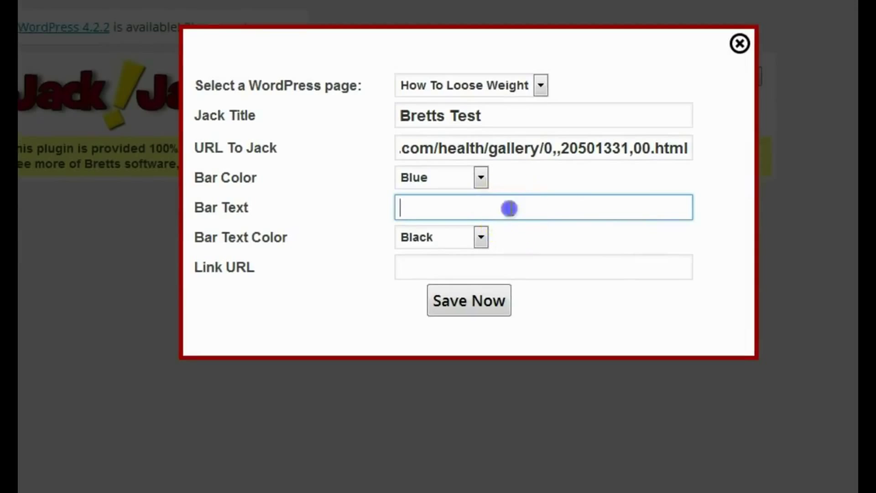
- Set the bar text to 'Click Here To Loose 10lb in 10 days.' with Black text colour
text(How to )
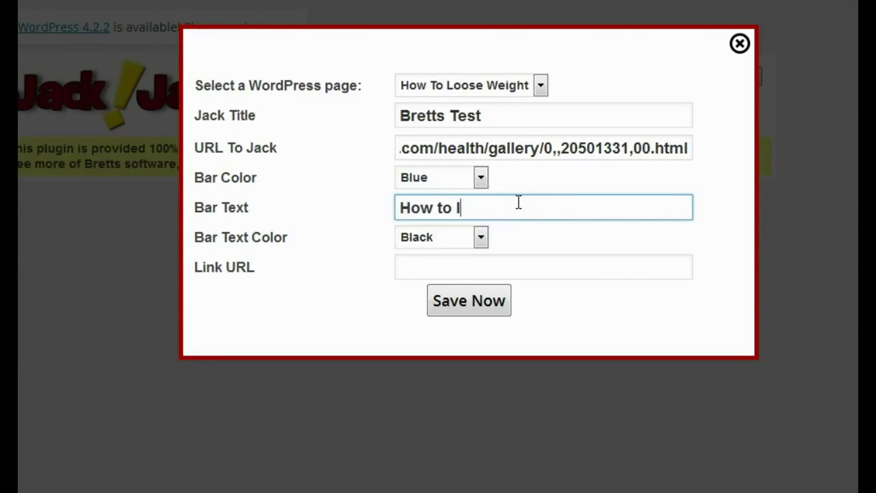
text(lo)
key(BackSpace)
key(BackSpace)
key(BackSpace)
key(BackSpace)
key(BackSpace)
key(BackSpace)
key(BackSpace)
key(BackSpace)
key(BackSpace)
text(Cl)
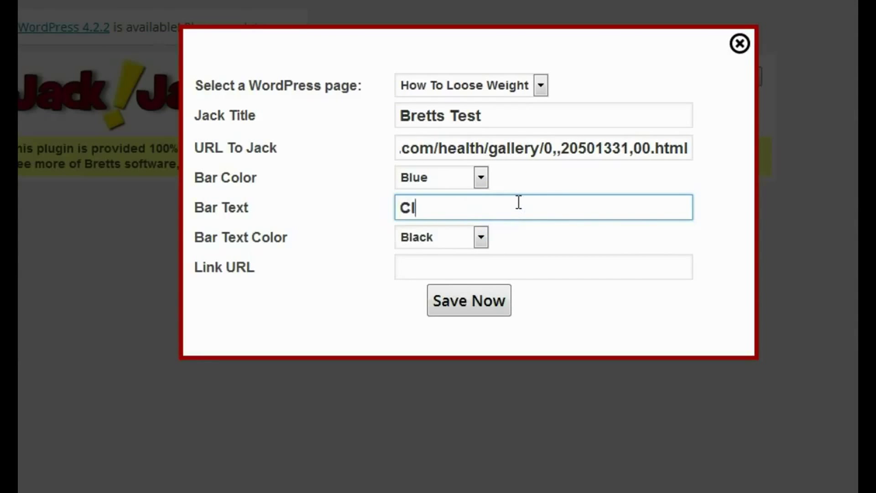
text(ick Here To Loose )
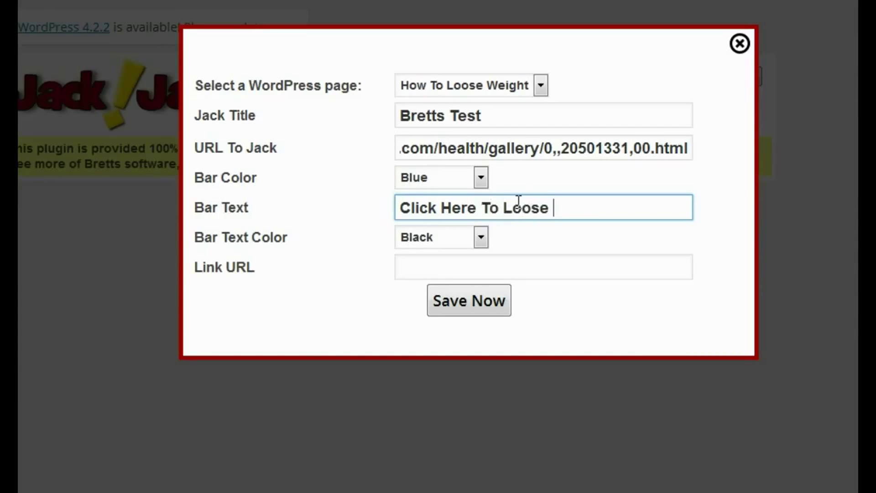
text(10lb in 10 days.)
click(516, 237)
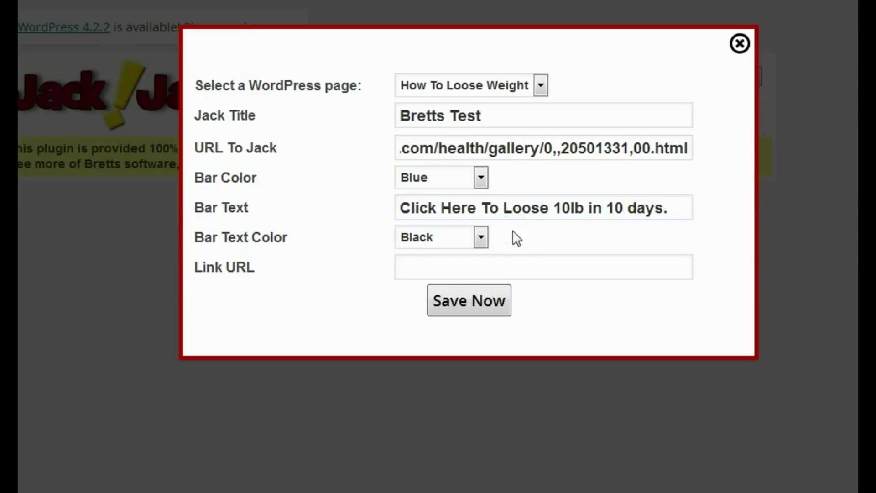
click(481, 237)
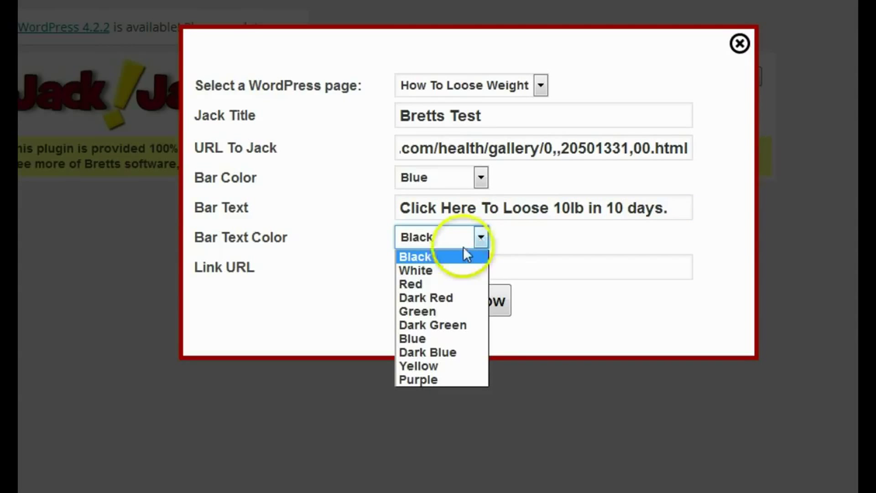
click(452, 256)
click(479, 305)
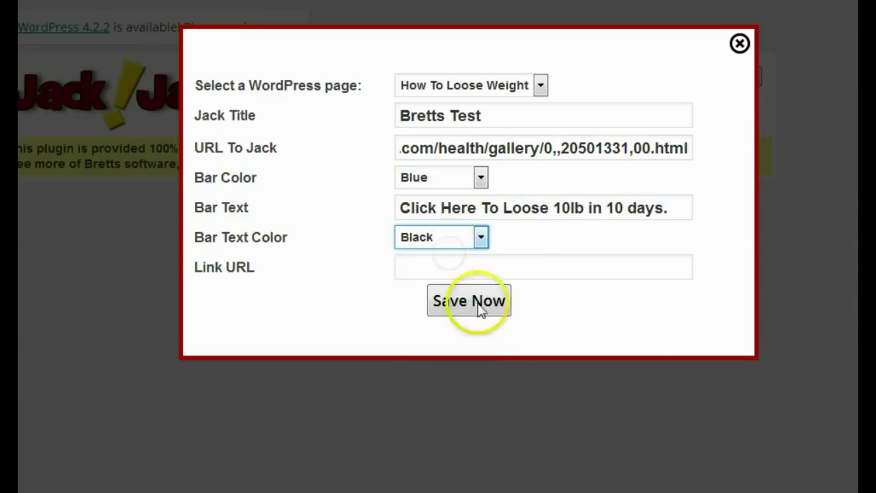
click(470, 267)
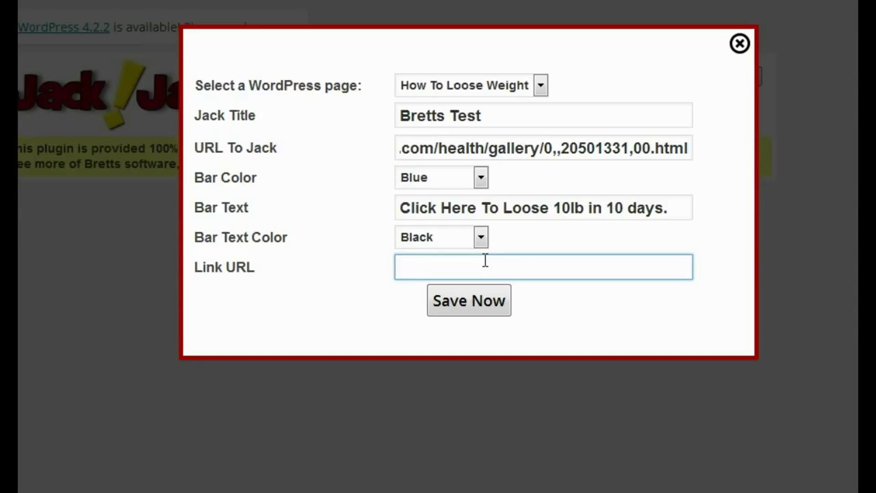
click(447, 273)
text(http://)
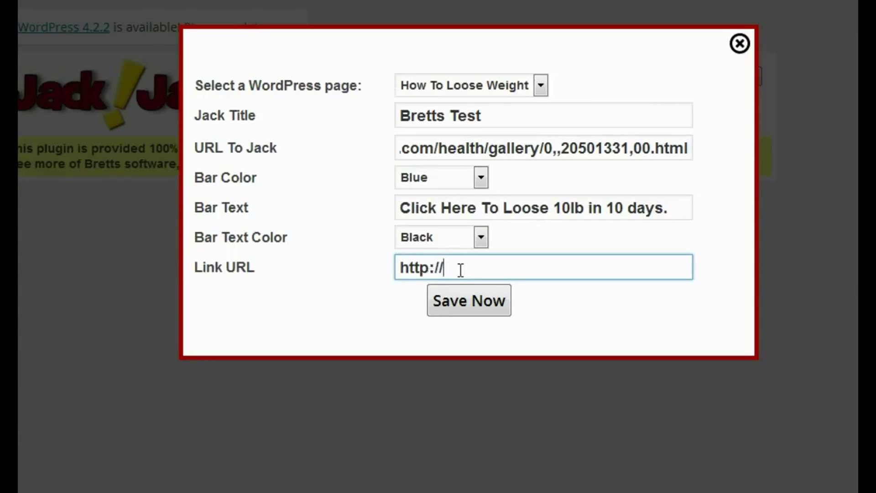
text(www.hp)
key(BackSpace)
key(BackSpace)
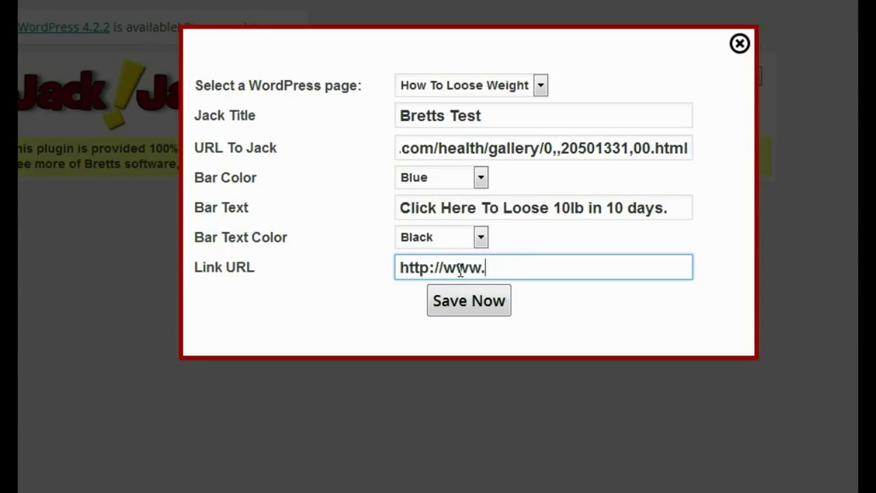
text(google.com)
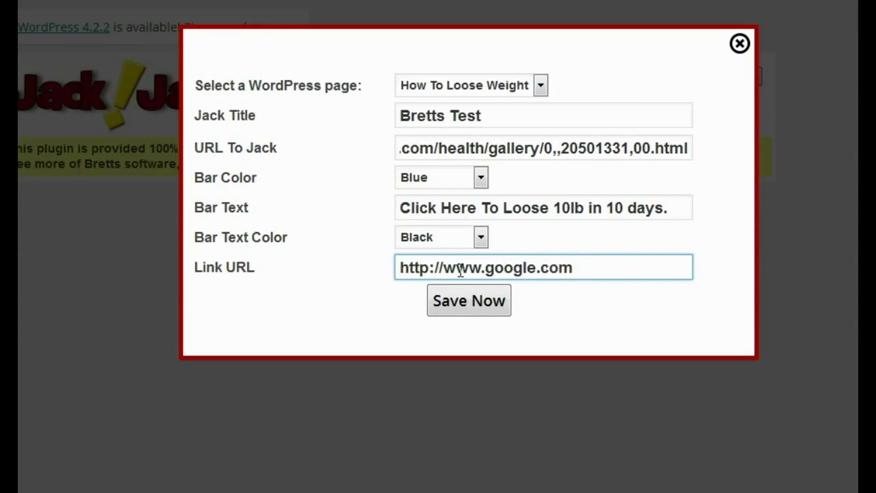
click(485, 308)
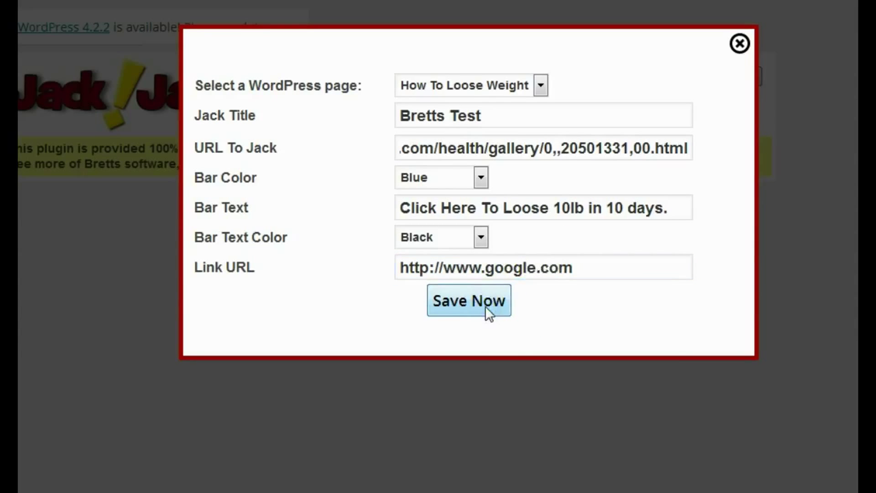
- Confirm Save Now and view the Bretts Test jacked page
click(491, 304)
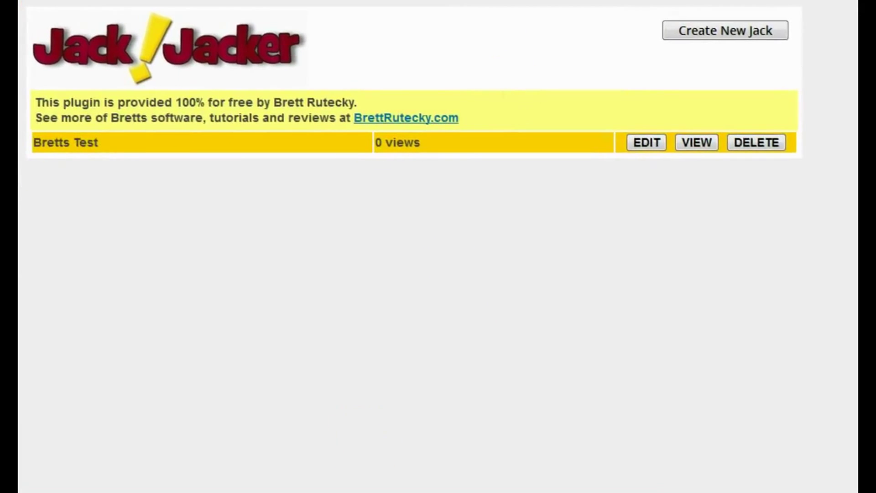
click(704, 145)
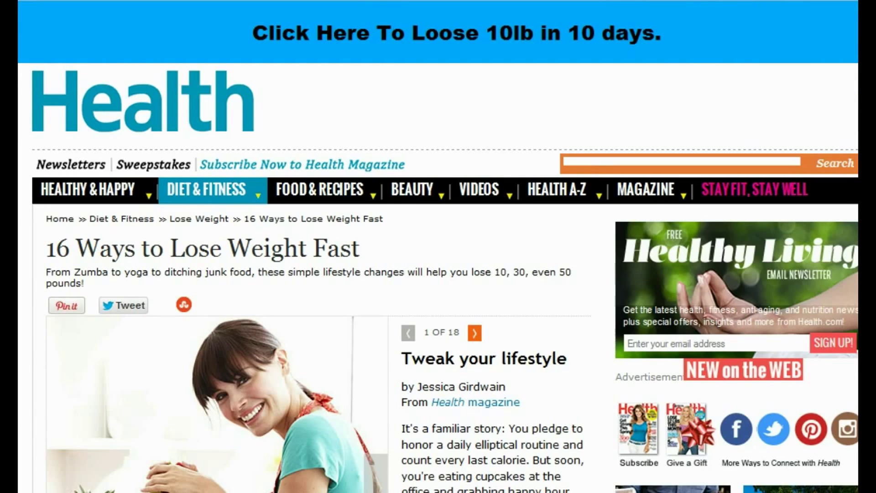
scroll(438, 274, down, 20)
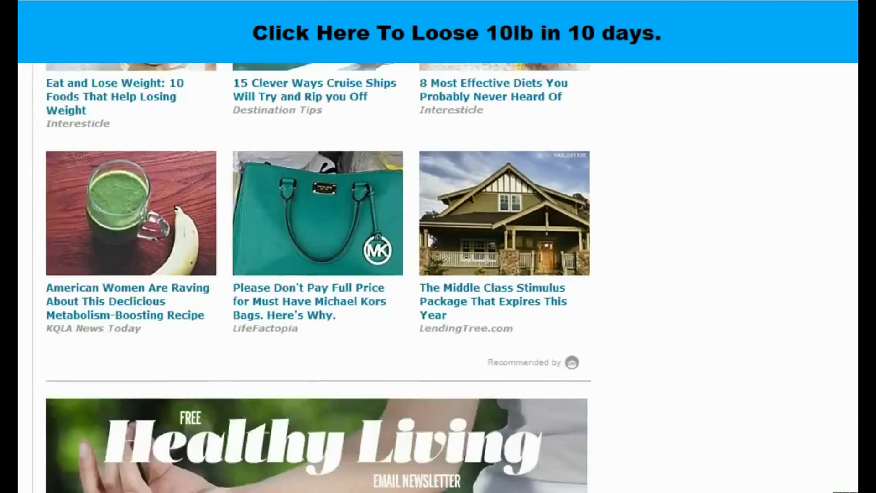
scroll(438, 274, up, 20)
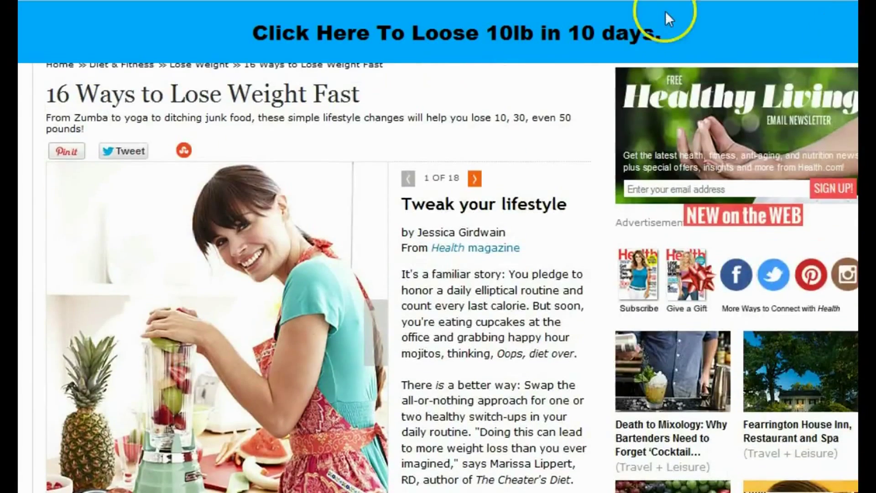
scroll(438, 274, up, 3)
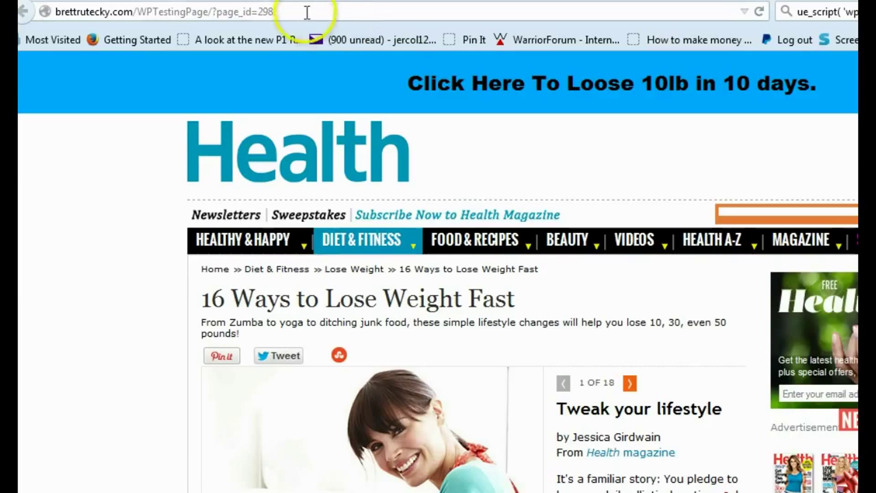
- Copy the jacked How To Loose Weight page's URL from the address bar
click(73, 12)
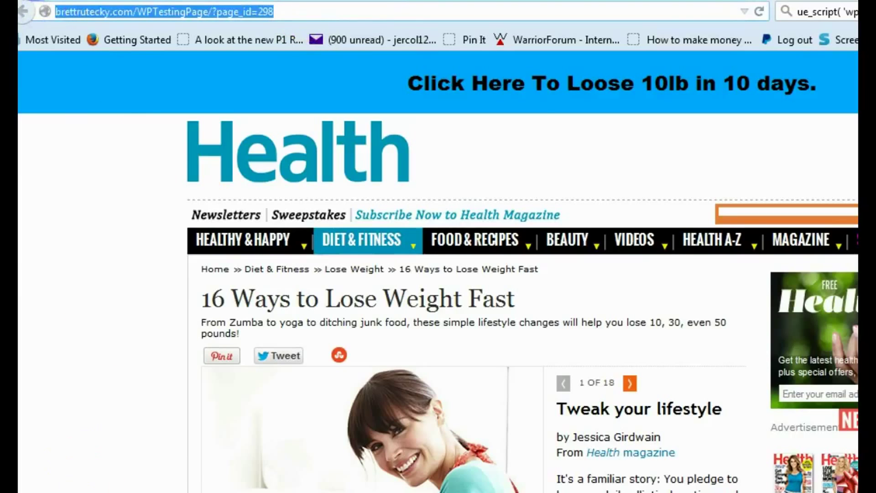
click(799, 11)
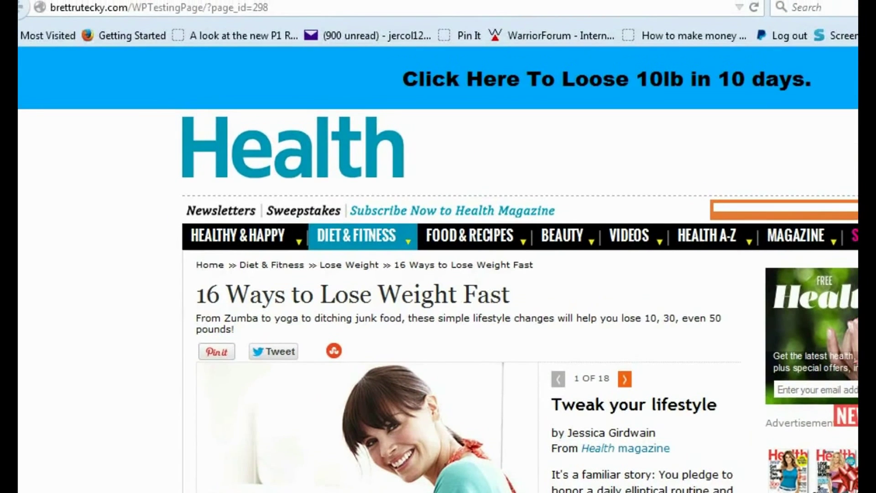
click(275, 8)
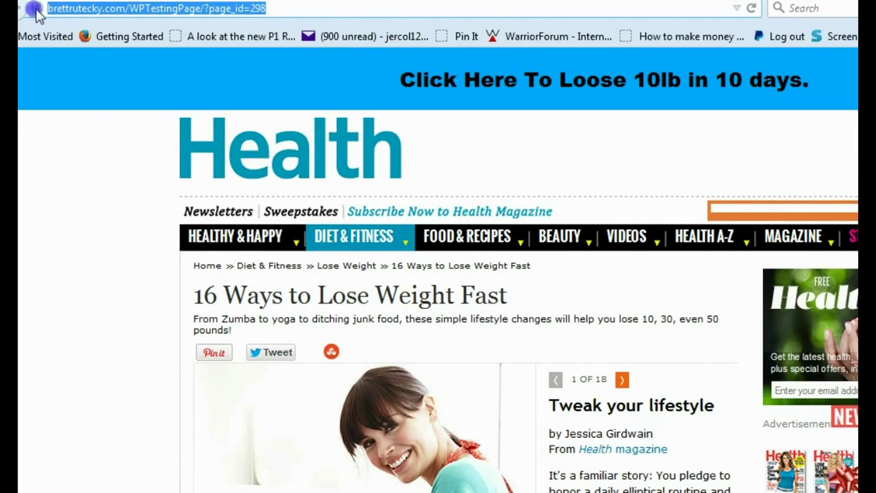
right_click(67, 11)
click(126, 67)
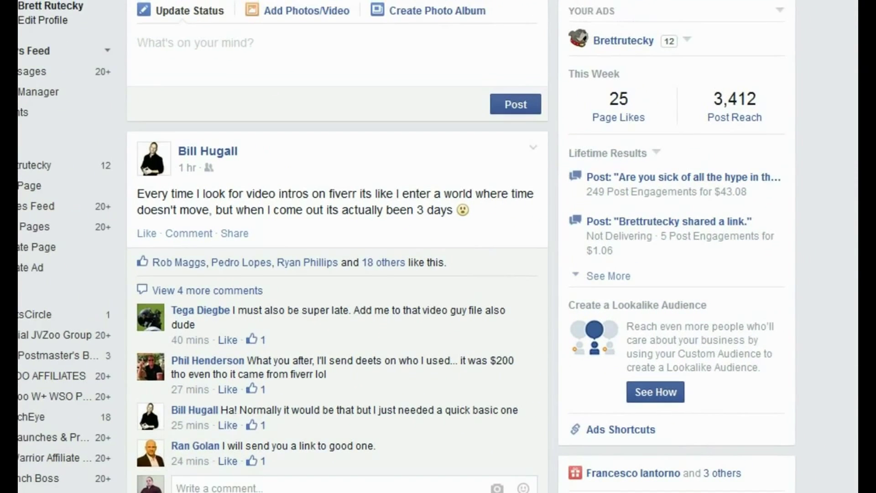
- Paste the jacked page's URL into a new Facebook status update
click(387, 46)
right_click(375, 47)
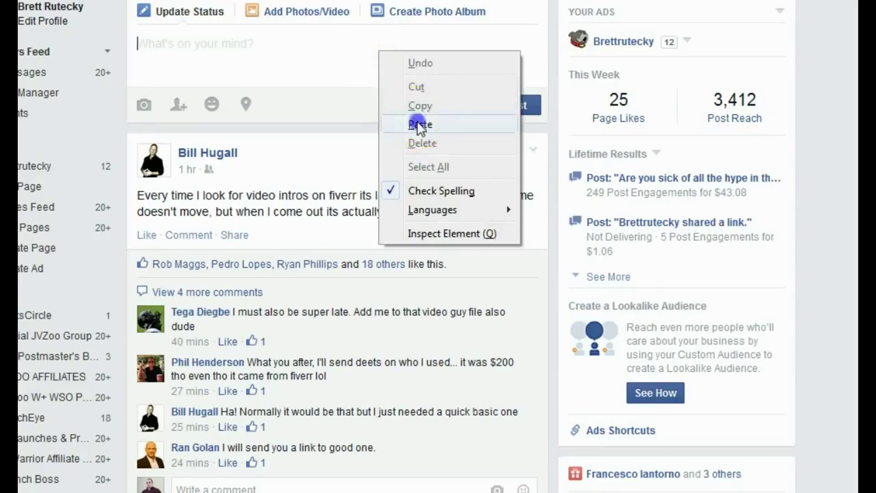
click(417, 121)
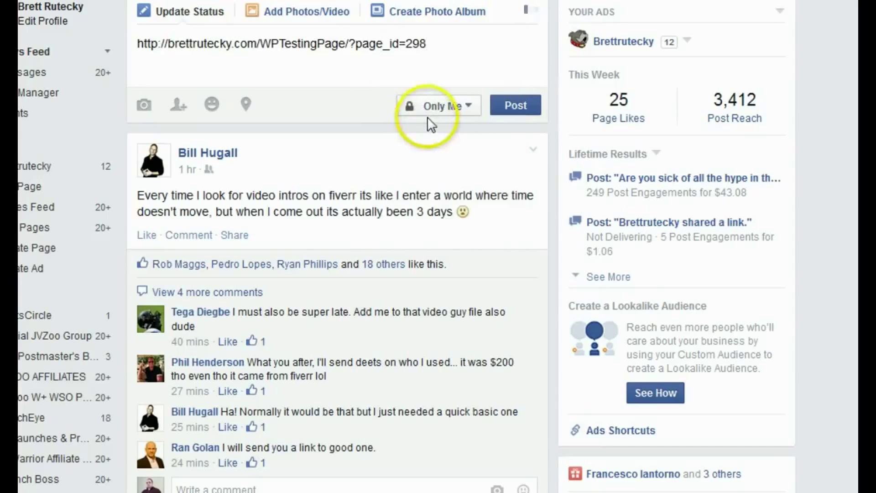